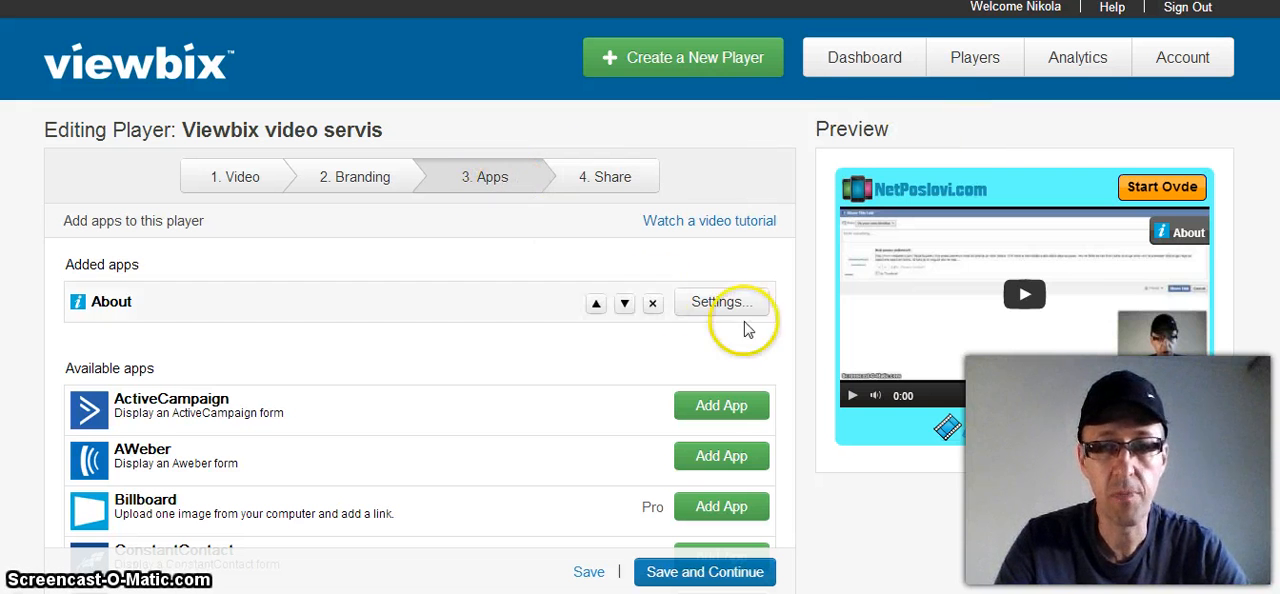
Step: Look through the whole list of apps available for the Viewbix video servis player
scroll(640, 300, "down", 2)
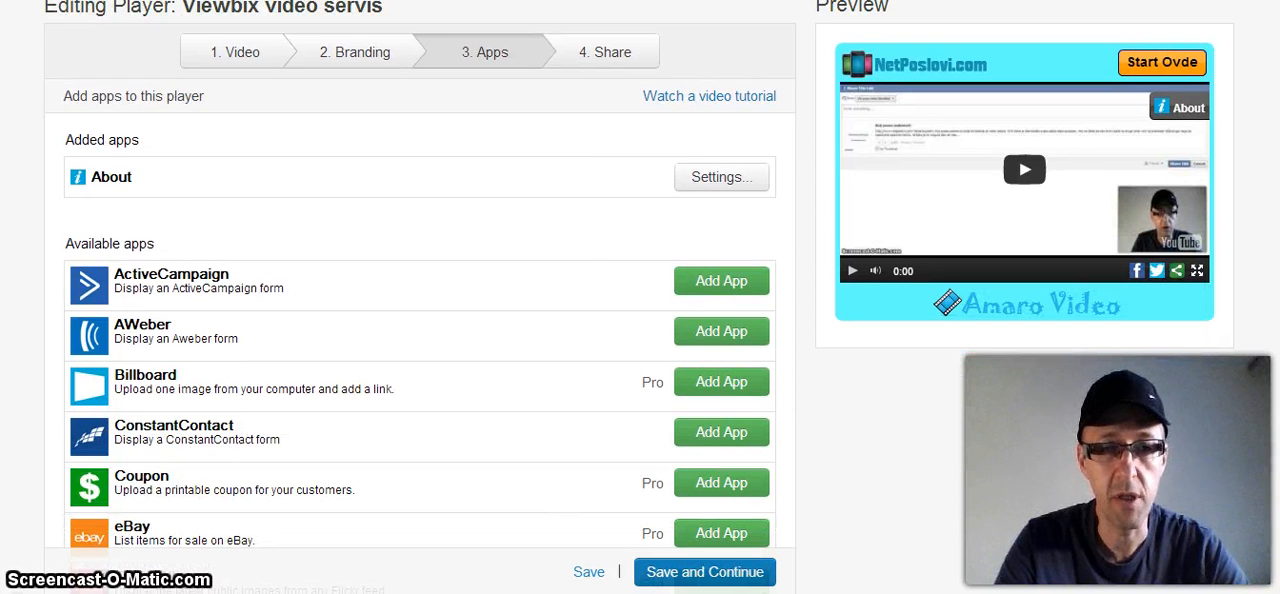
scroll(420, 300, "down", 1)
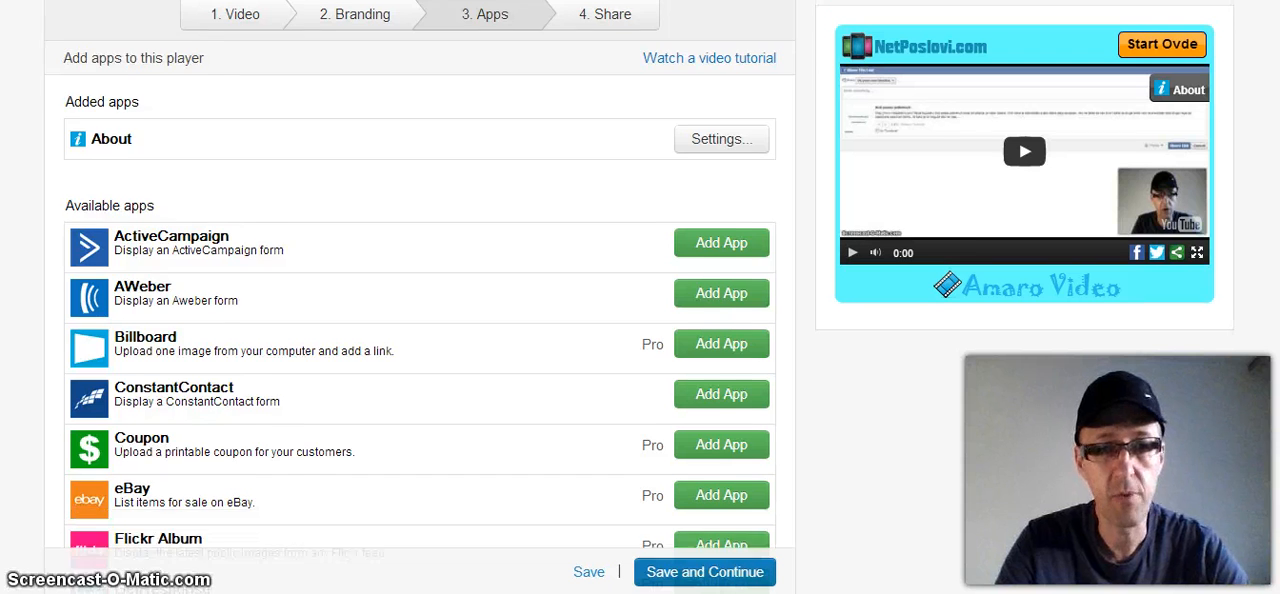
scroll(420, 300, "down", 1)
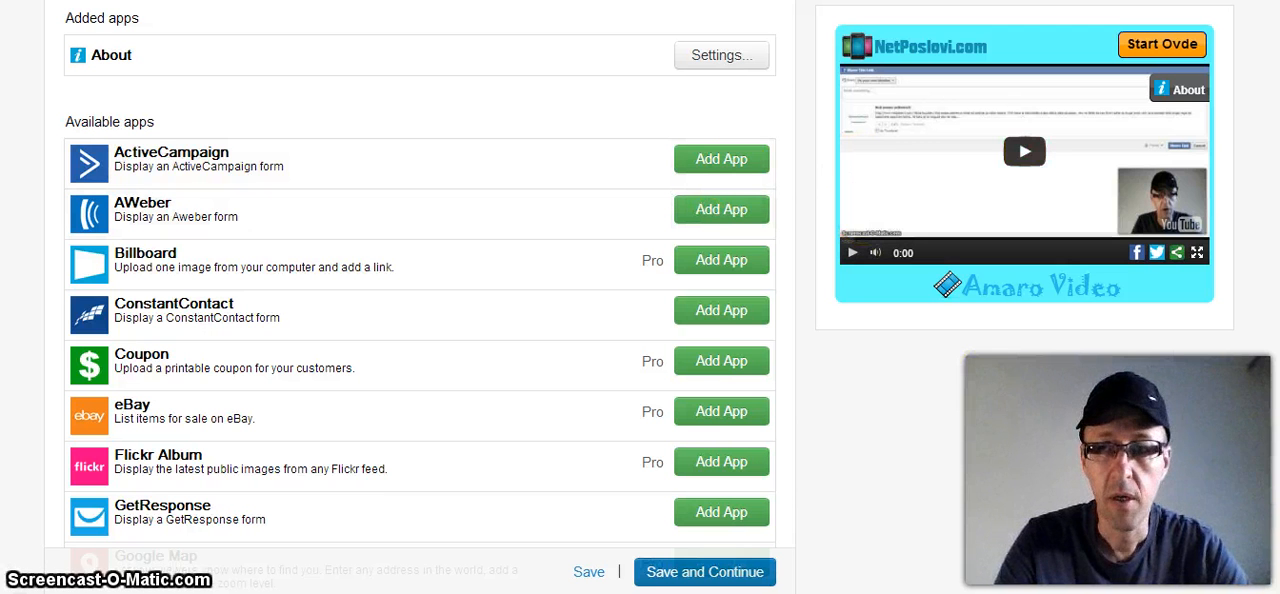
scroll(420, 300, "down", 1)
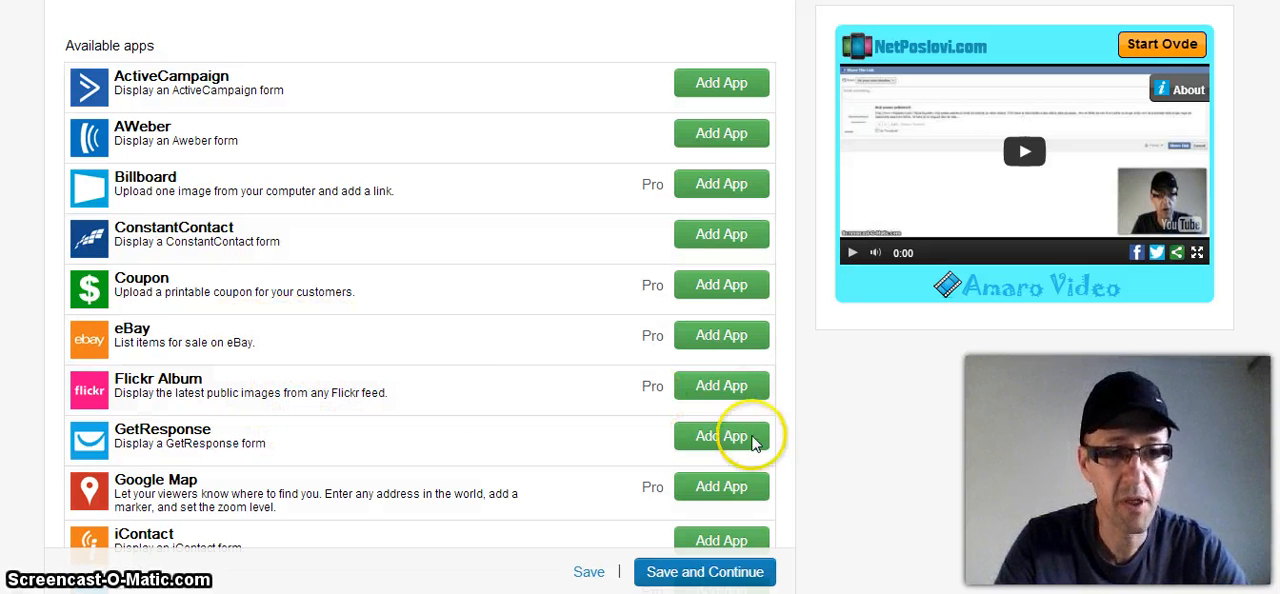
scroll(420, 300, "down", 5)
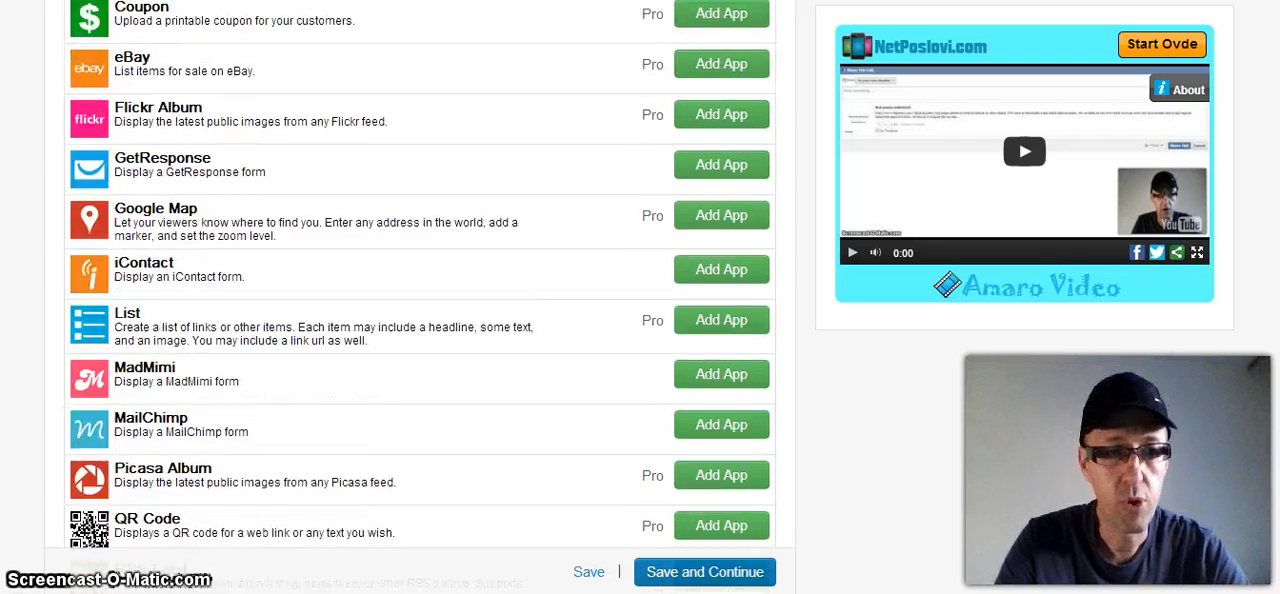
scroll(420, 300, "down", 4)
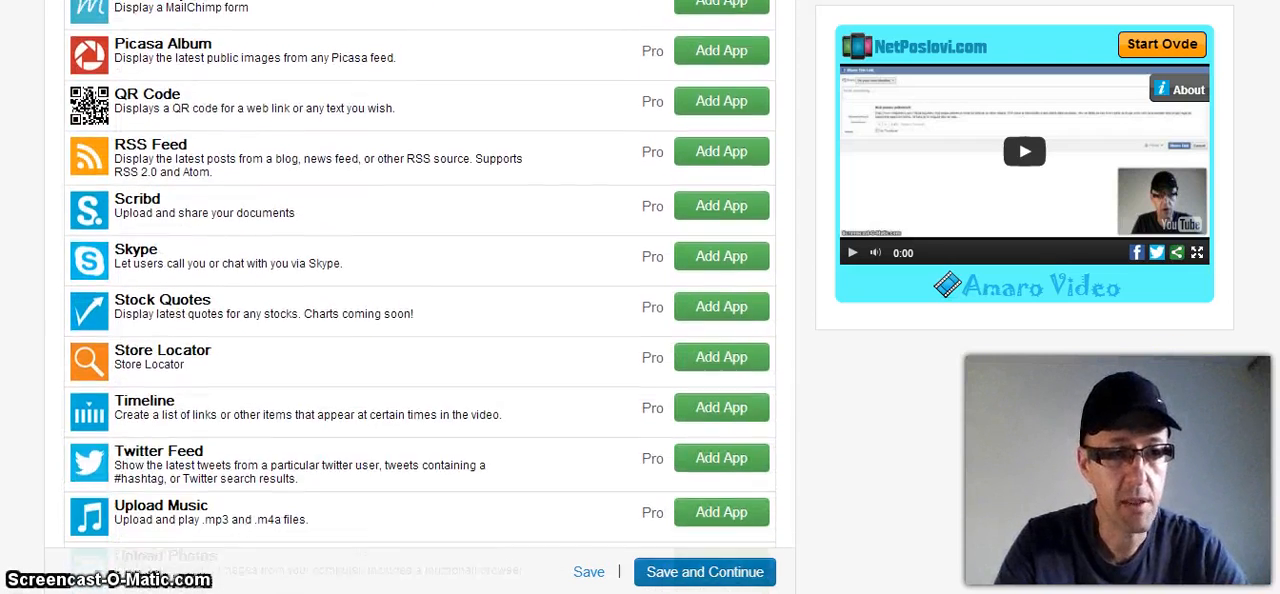
scroll(420, 300, "down", 2)
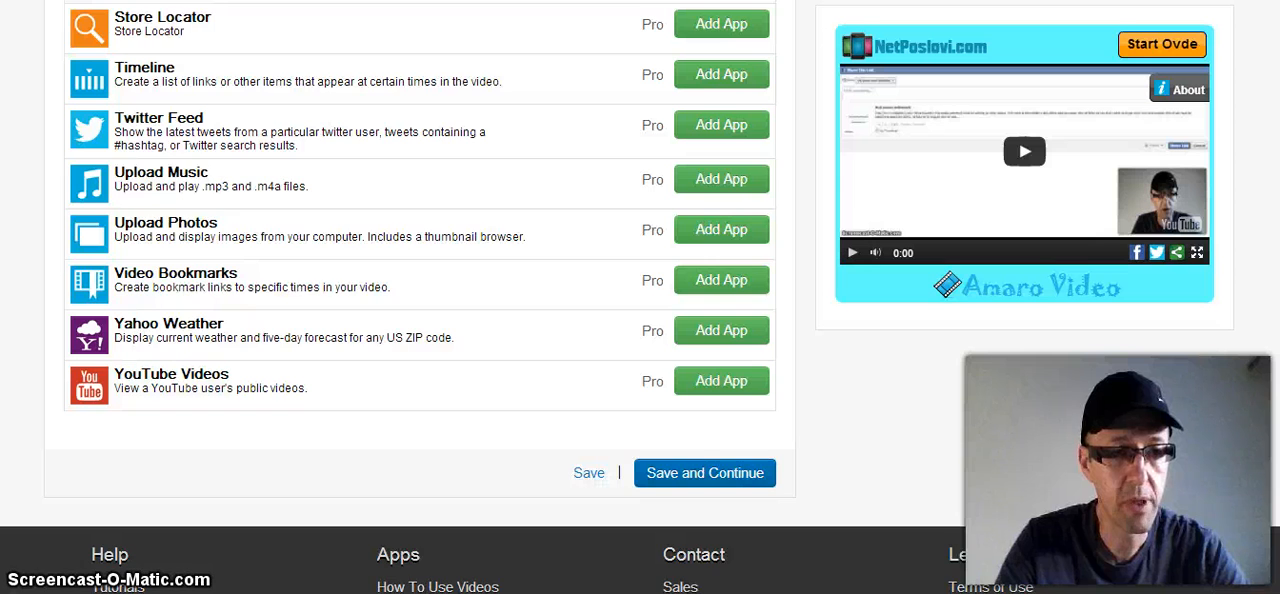
Step: Add the Twitter Feed app to the player, replacing the default account with the owner's Twitter username and applying it
scroll(420, 300, "up", 3)
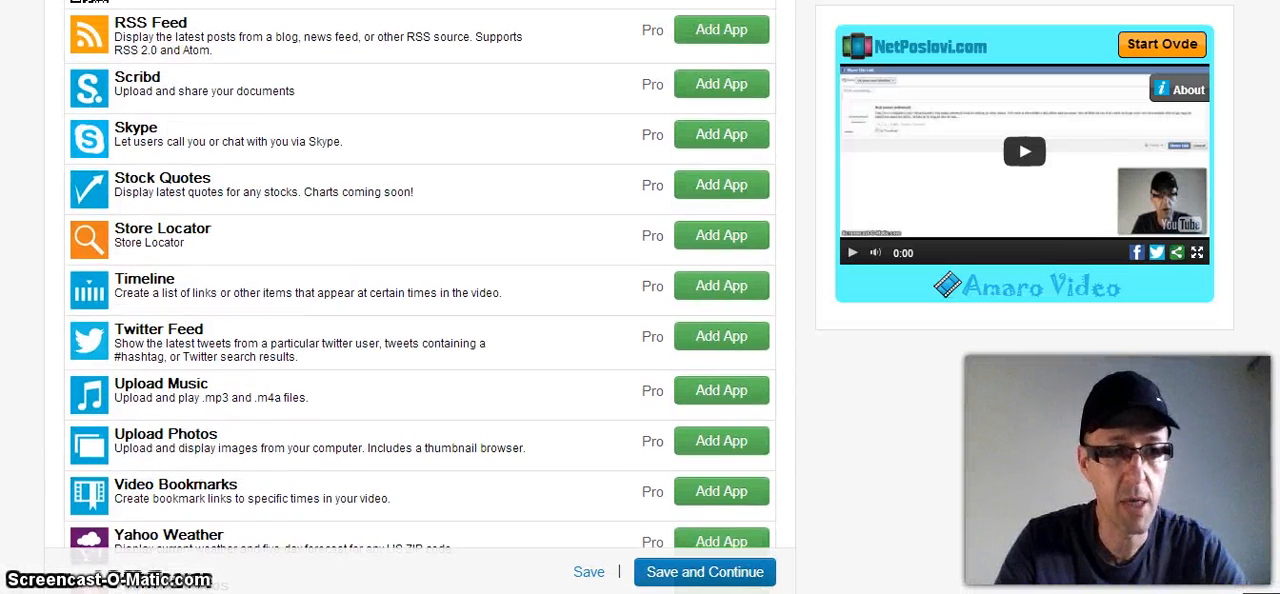
scroll(420, 300, "up", 1)
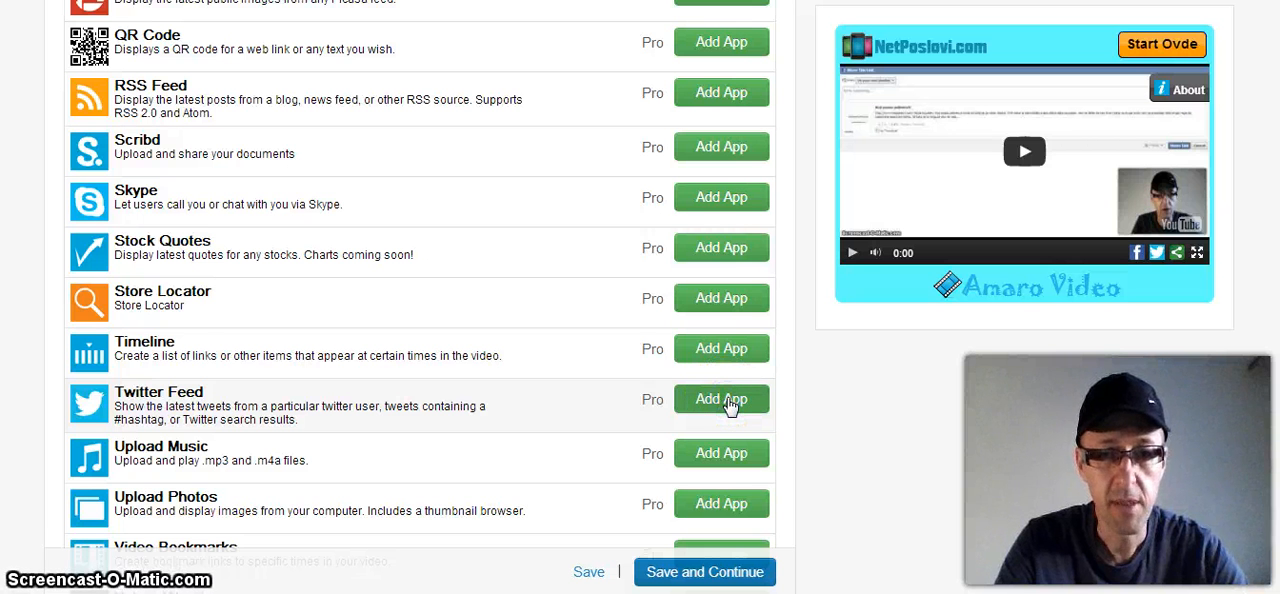
left_click(721, 399)
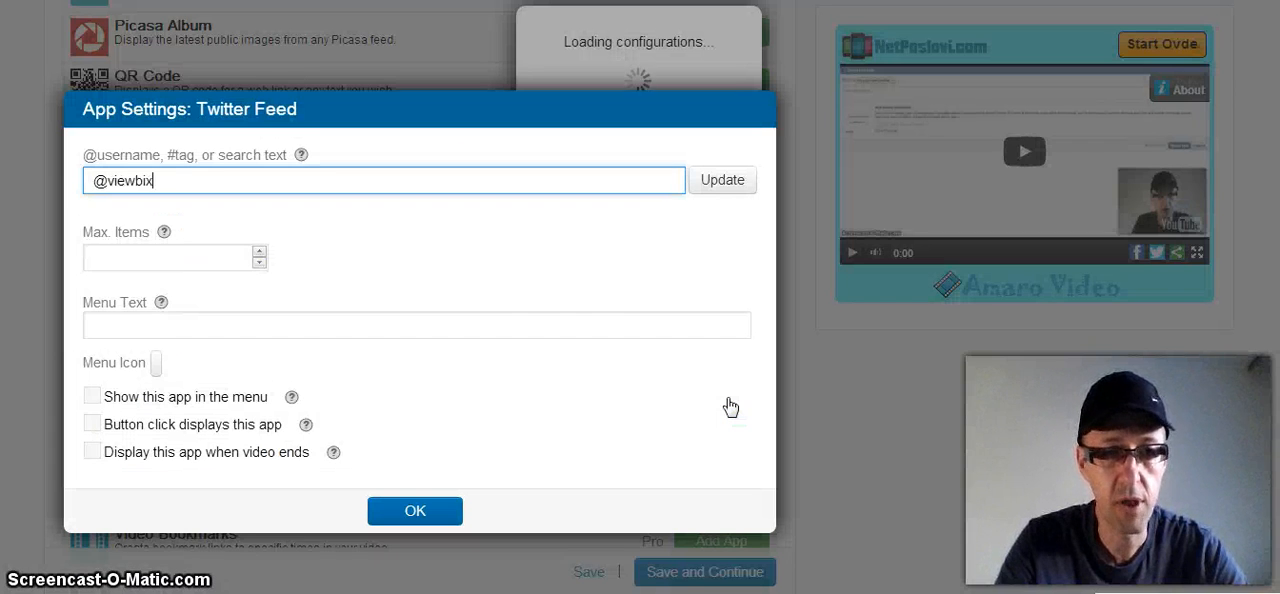
left_click(552, 274)
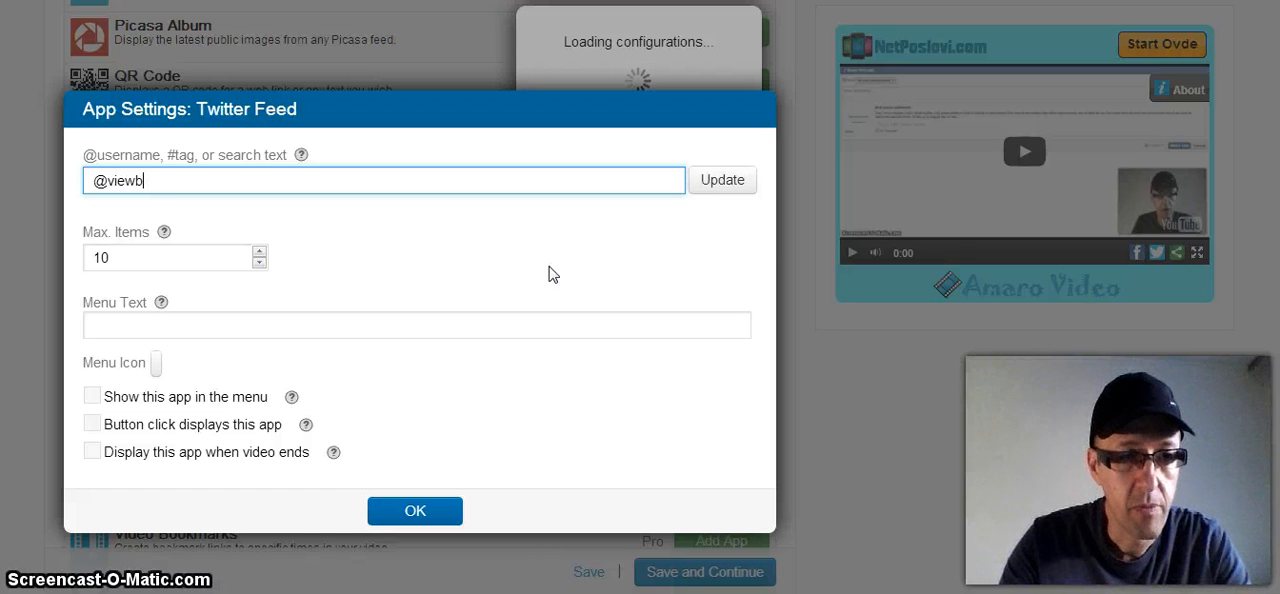
key("BackSpace")
key("BackSpace")
key("BackSpace")
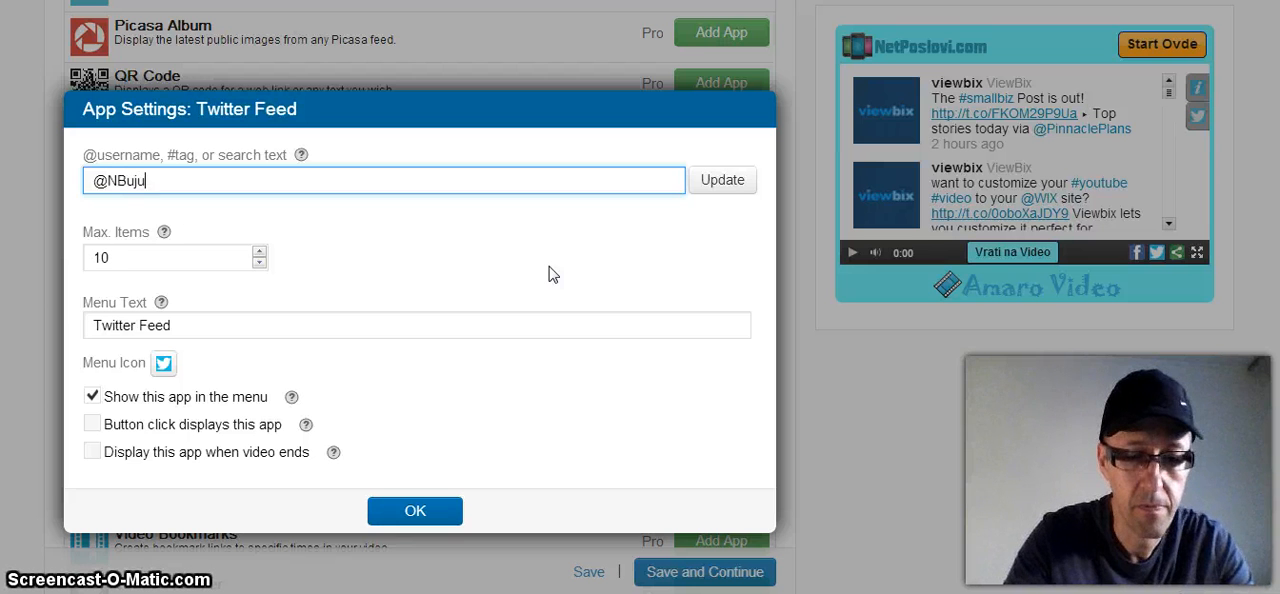
left_click(726, 182)
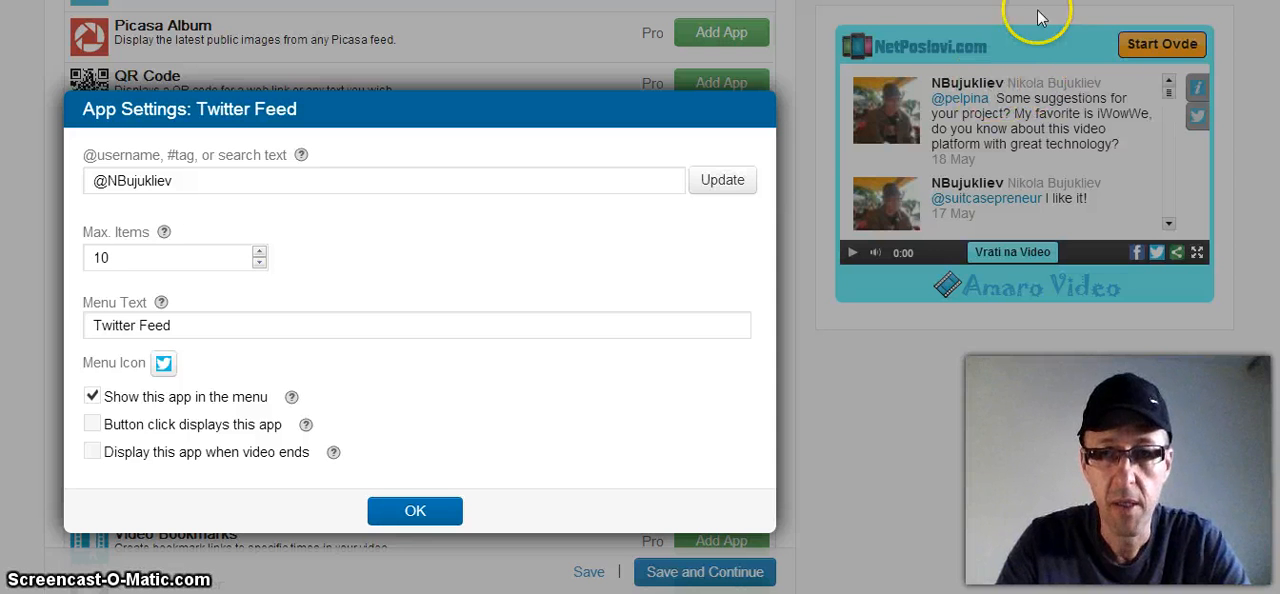
left_click(415, 513)
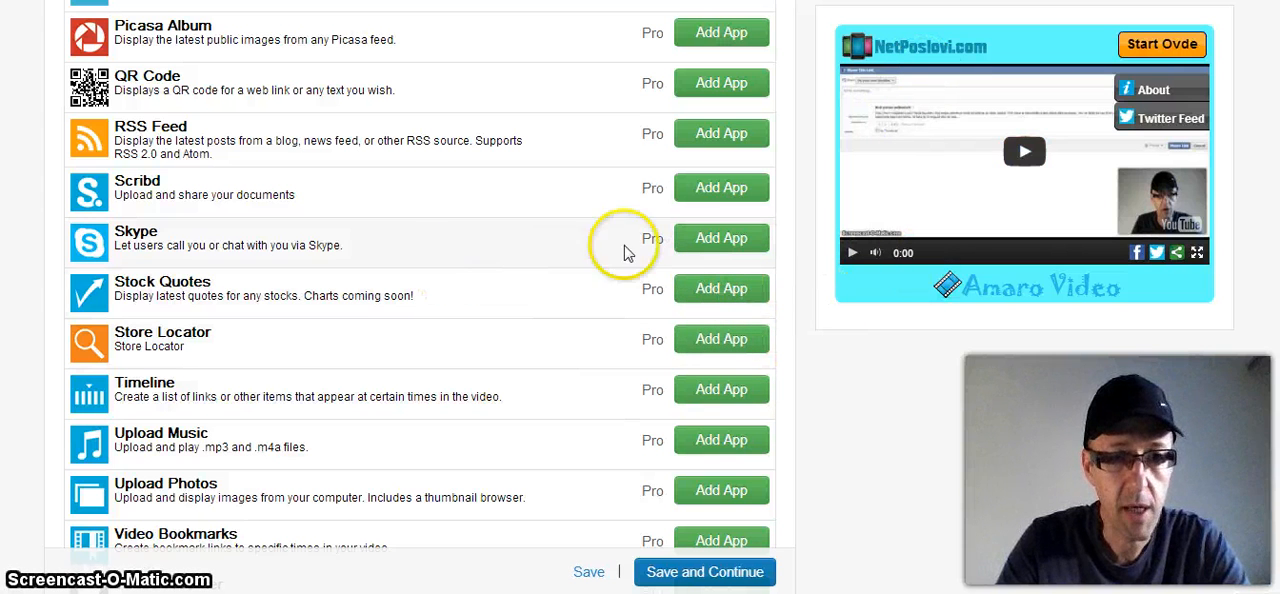
Step: Add the Skype app to the player with the owner's Skype name and apply its settings
left_click(725, 240)
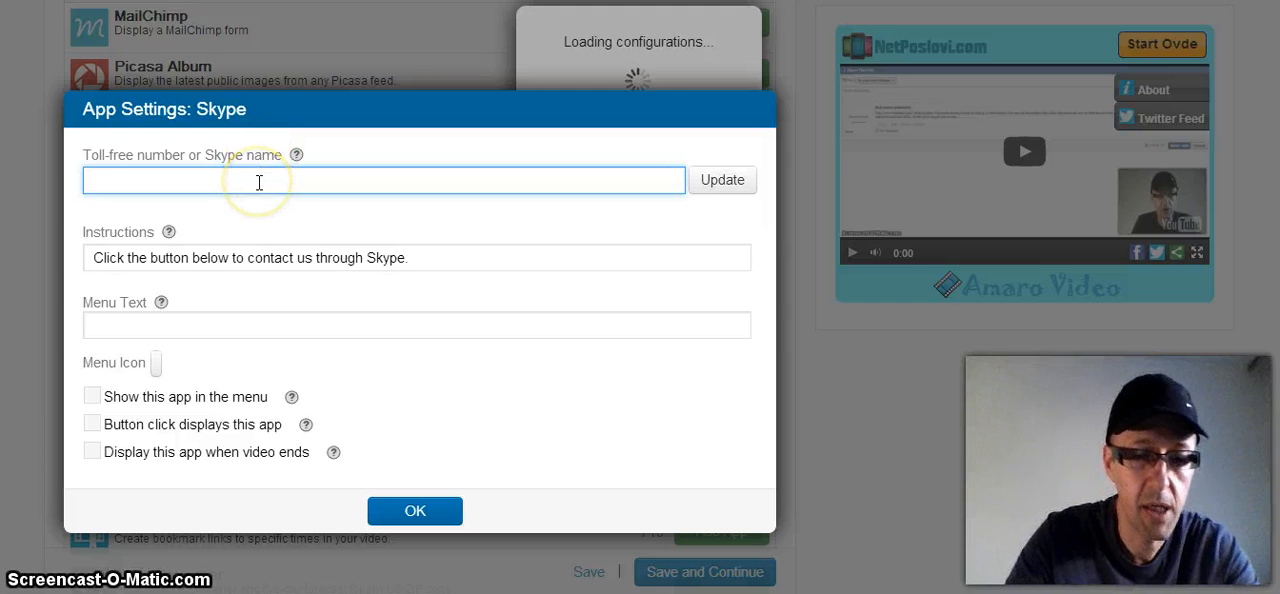
type("nikola.b")
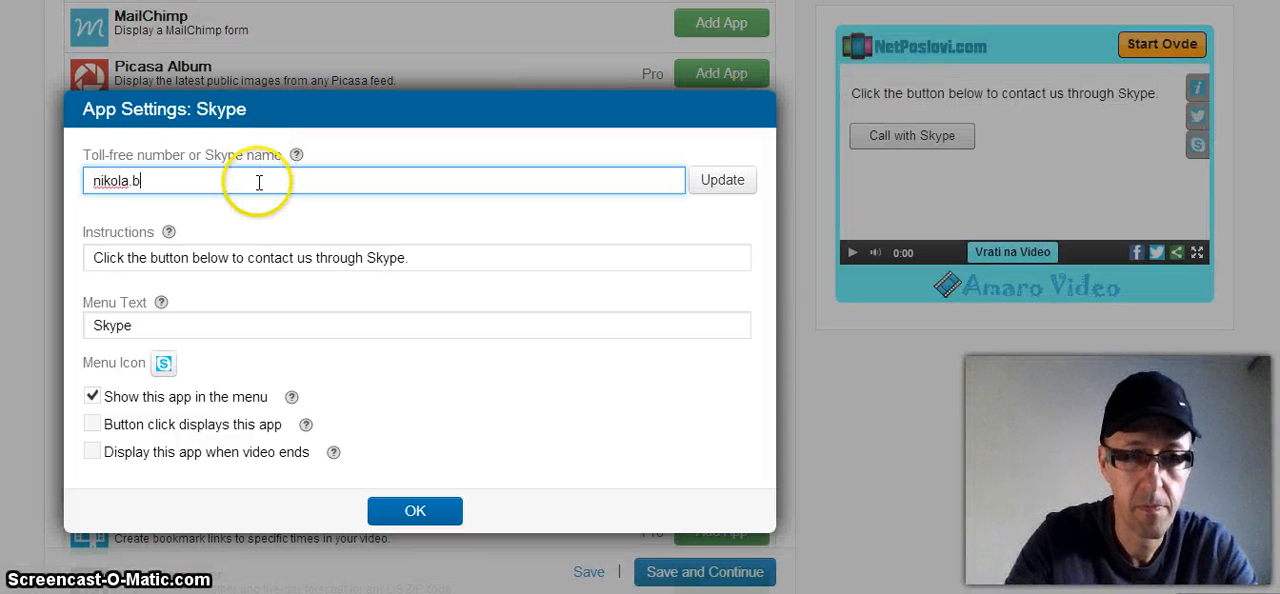
type("ujukliev")
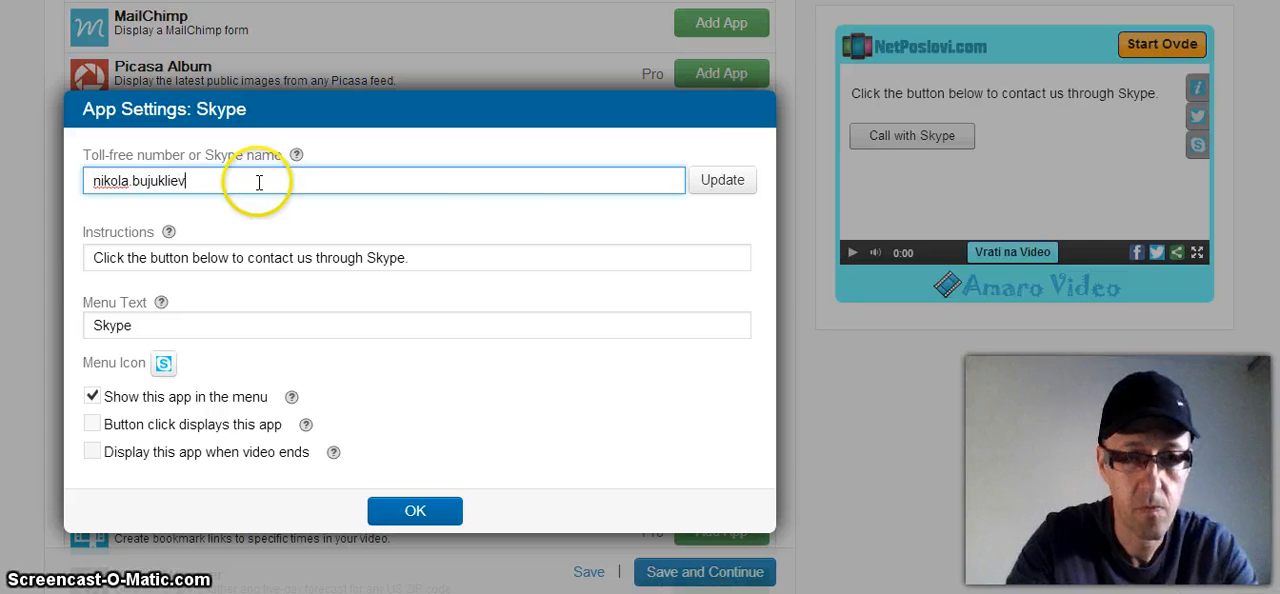
left_click(708, 176)
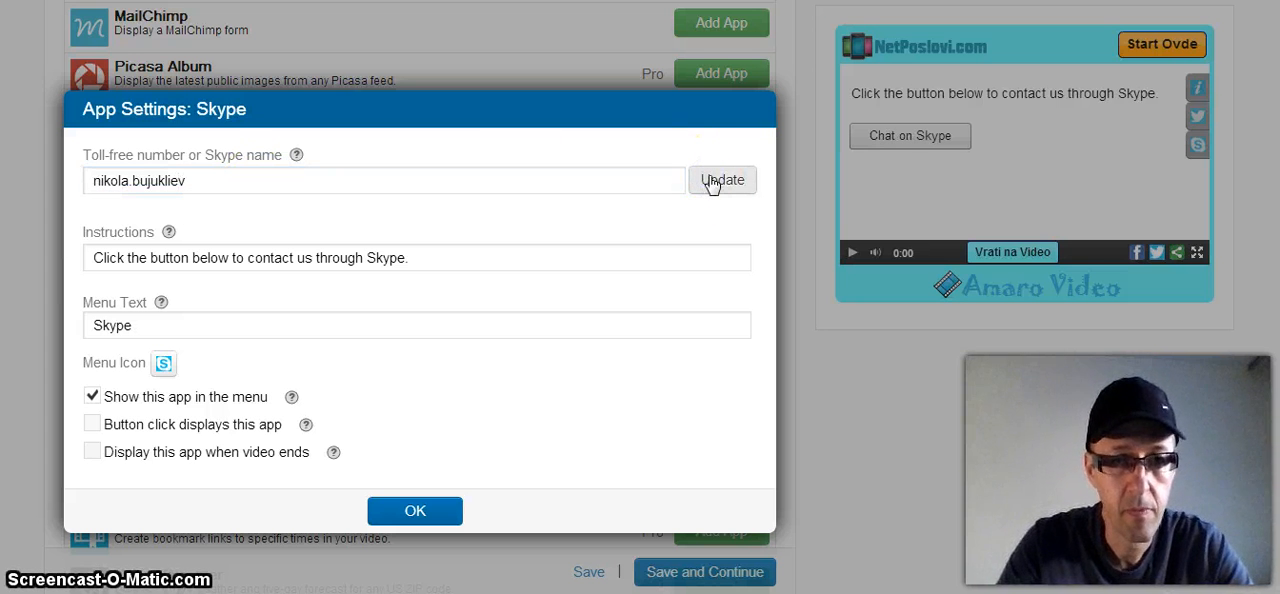
left_click(414, 509)
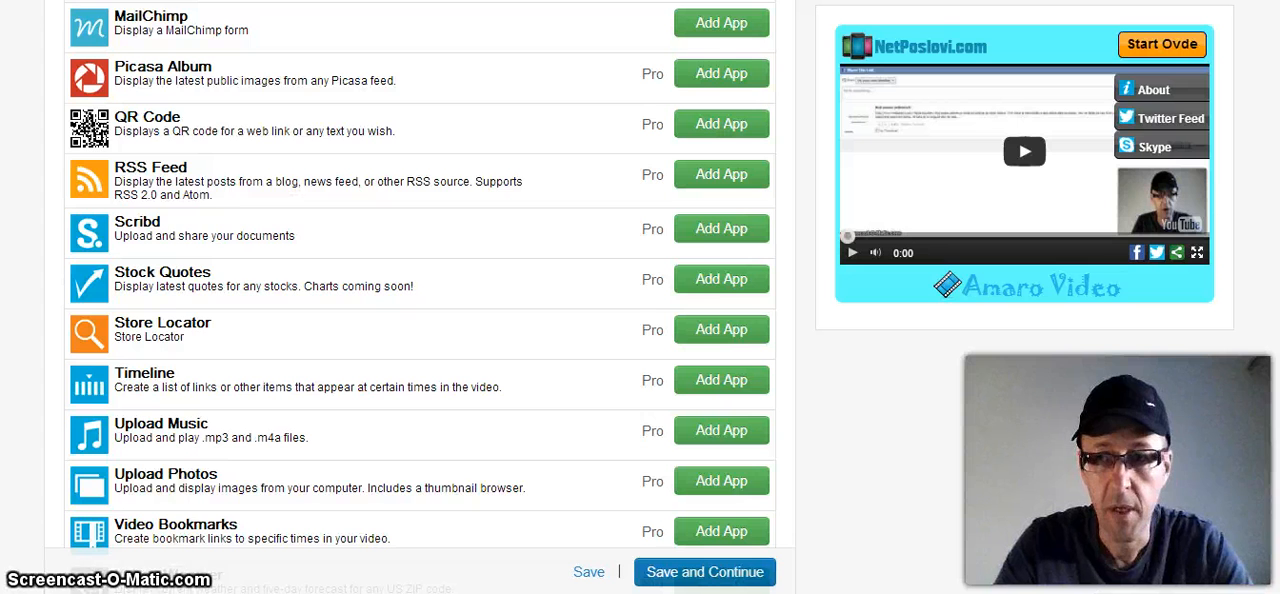
Step: Add the YouTube Videos app to the player and accept its settings
scroll(420, 280, "down", 2)
scroll(420, 280, "down", 1)
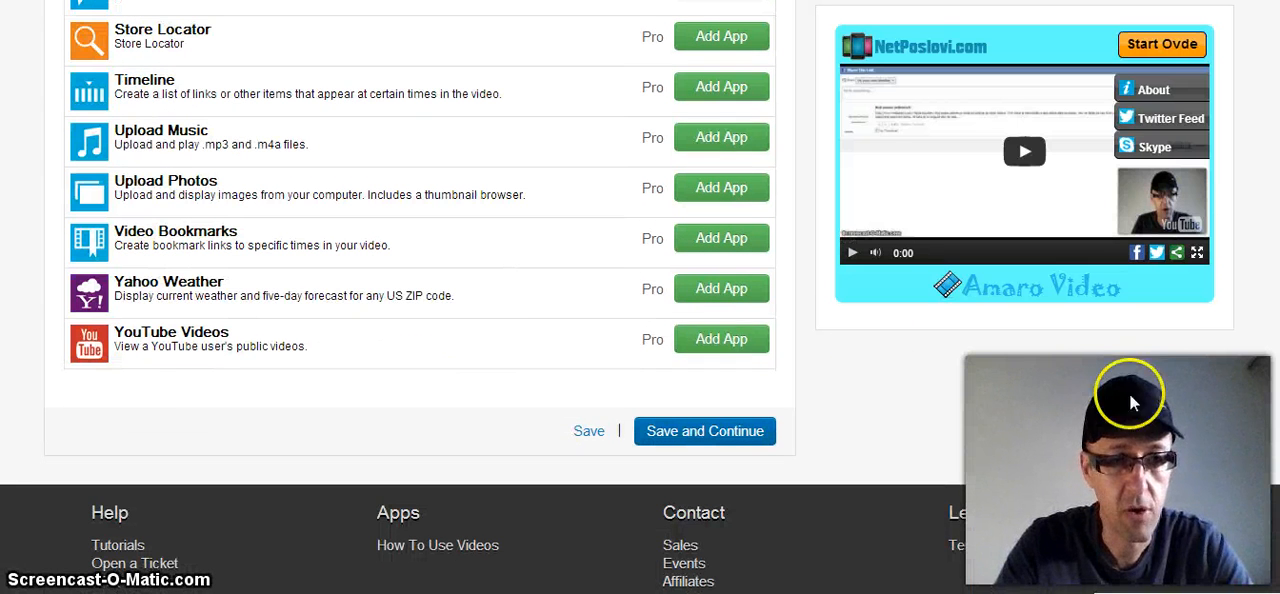
left_click(723, 340)
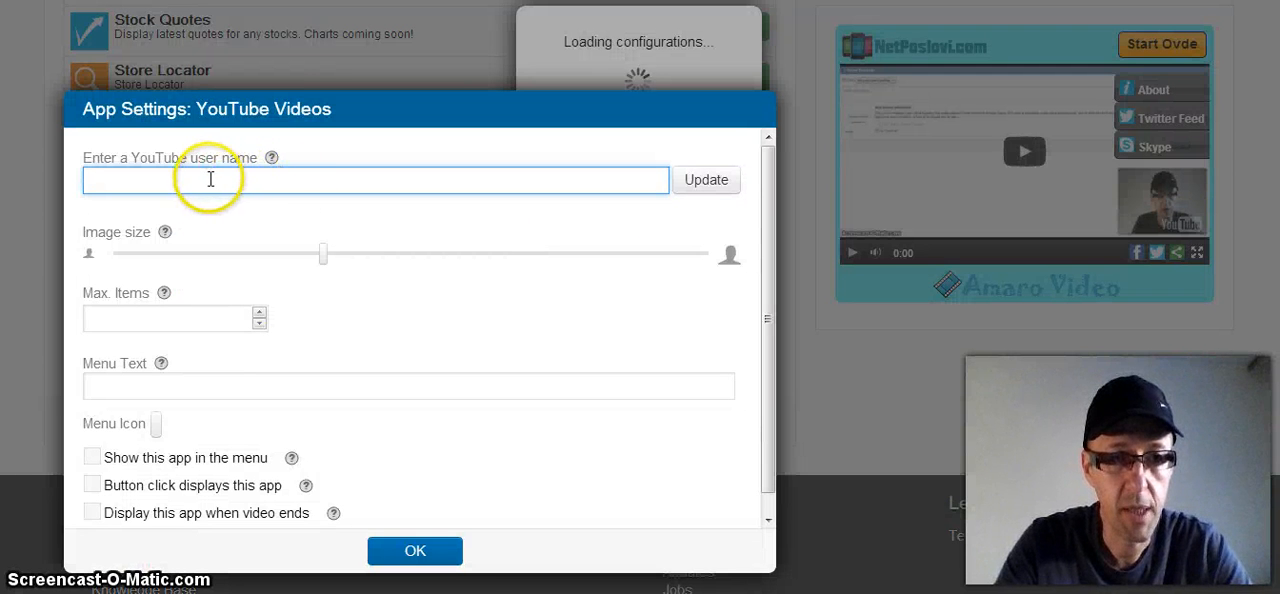
left_click(416, 551)
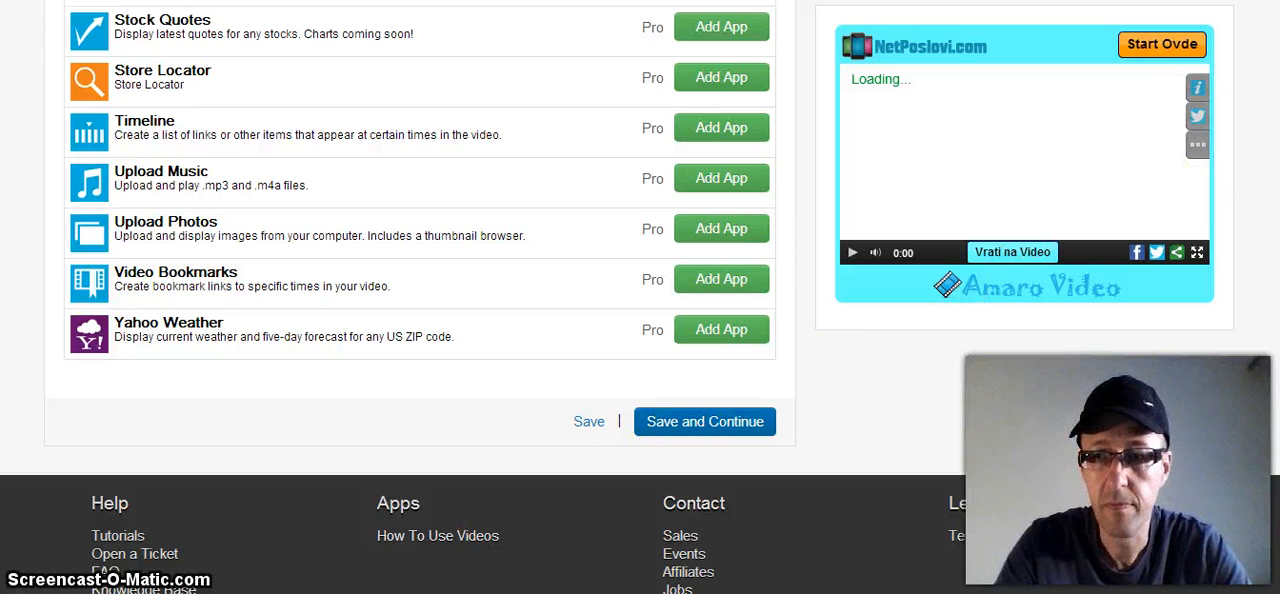
Step: Check the additional apps listed under More in the player preview and return to the video
scroll(420, 300, "up", 3)
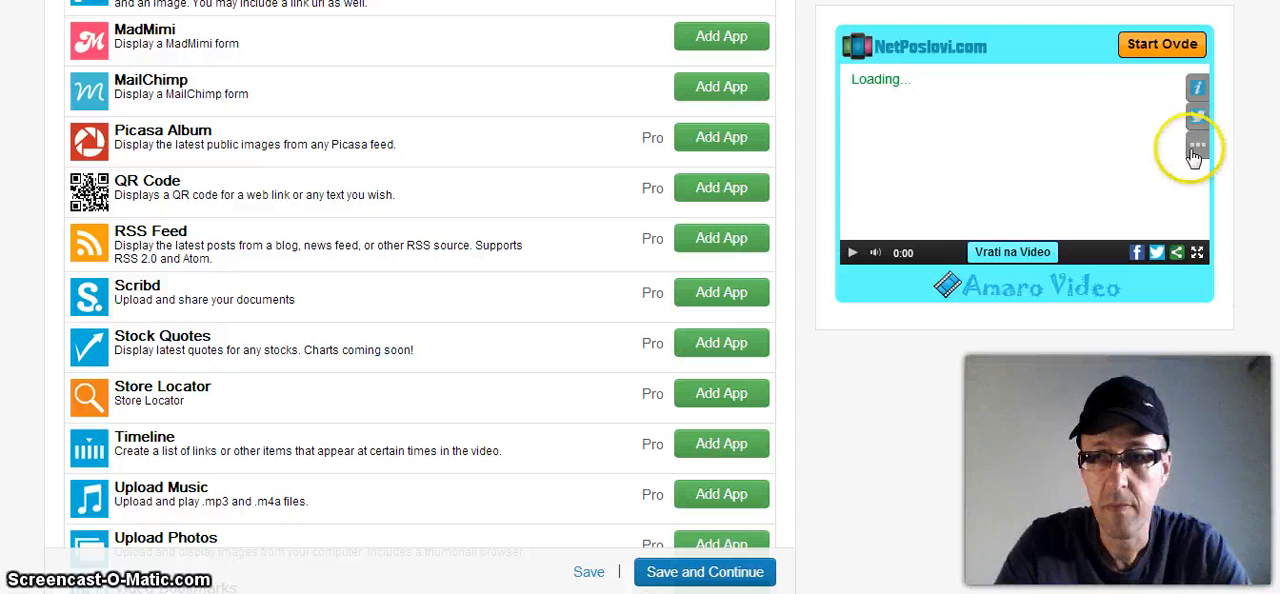
left_click(1165, 149)
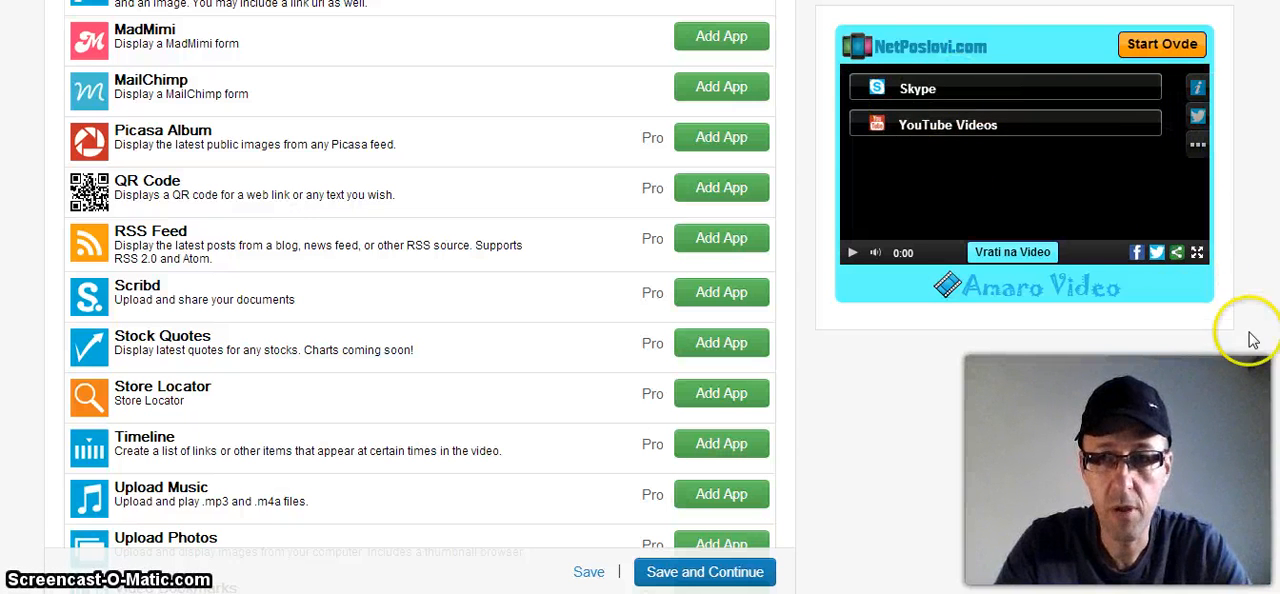
left_click(1012, 254)
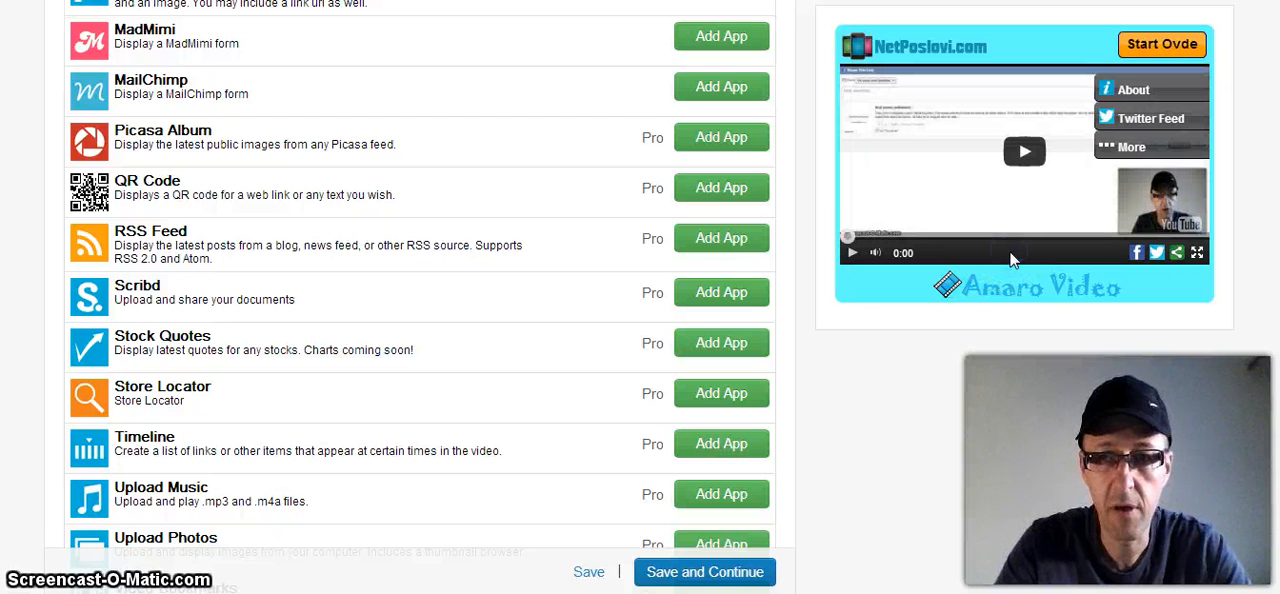
Step: Proceed to the Share stage of the player and dismiss the Congratulations message
scroll(420, 290, "up", 6)
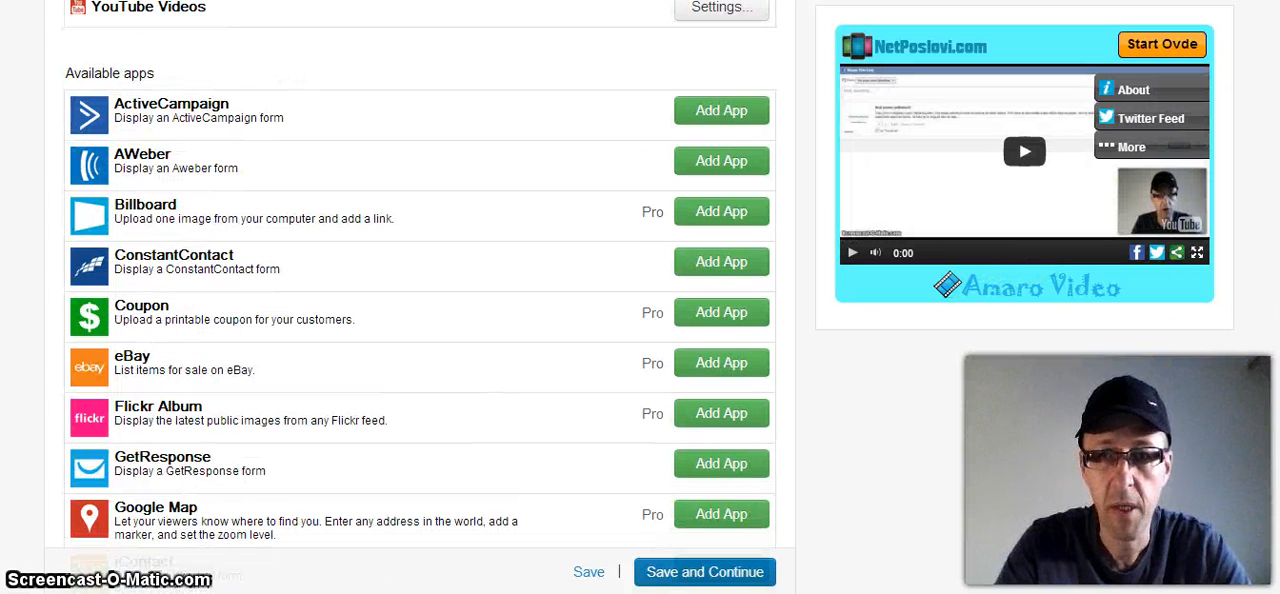
scroll(420, 300, "up", 3)
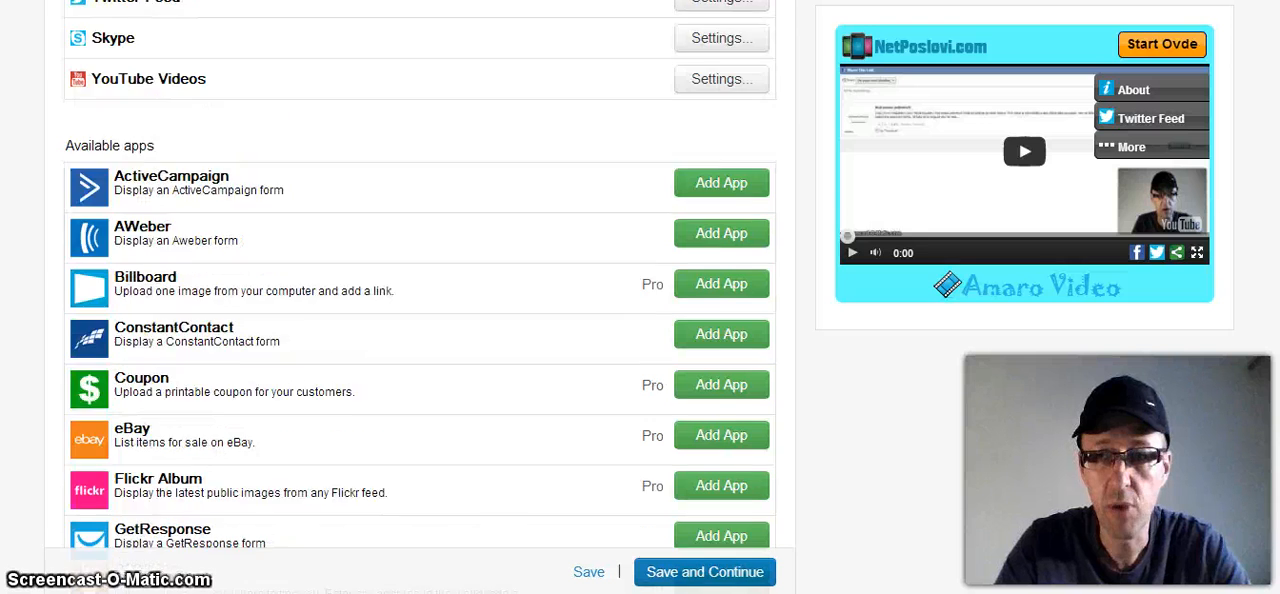
scroll(420, 300, "up", 3)
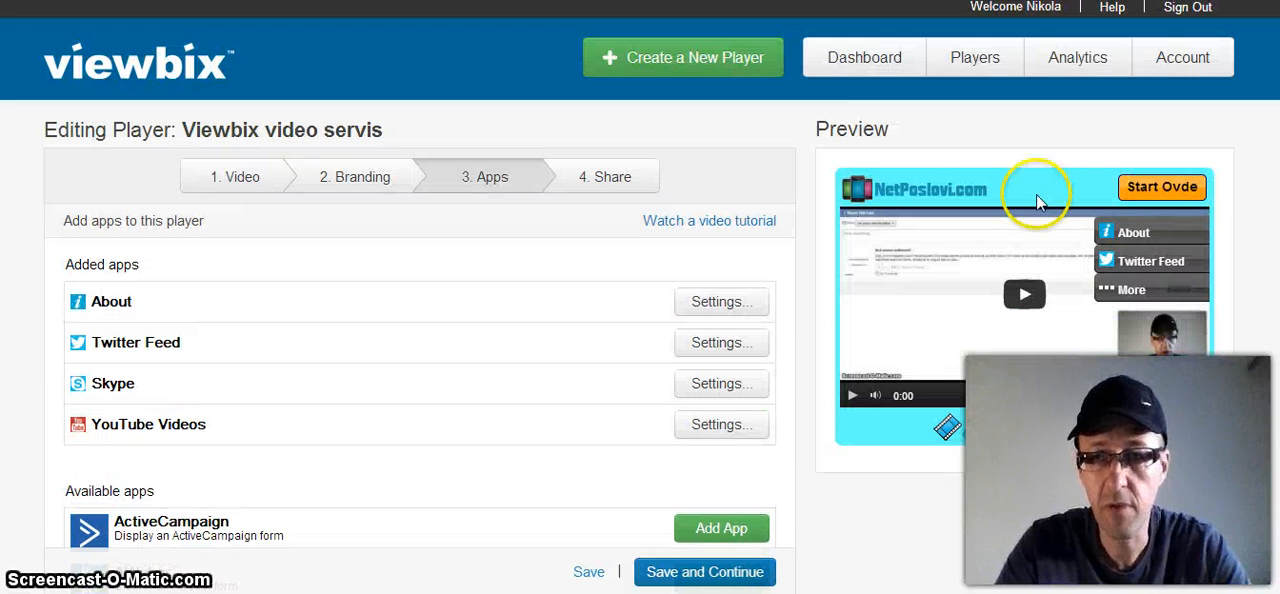
left_click(608, 180)
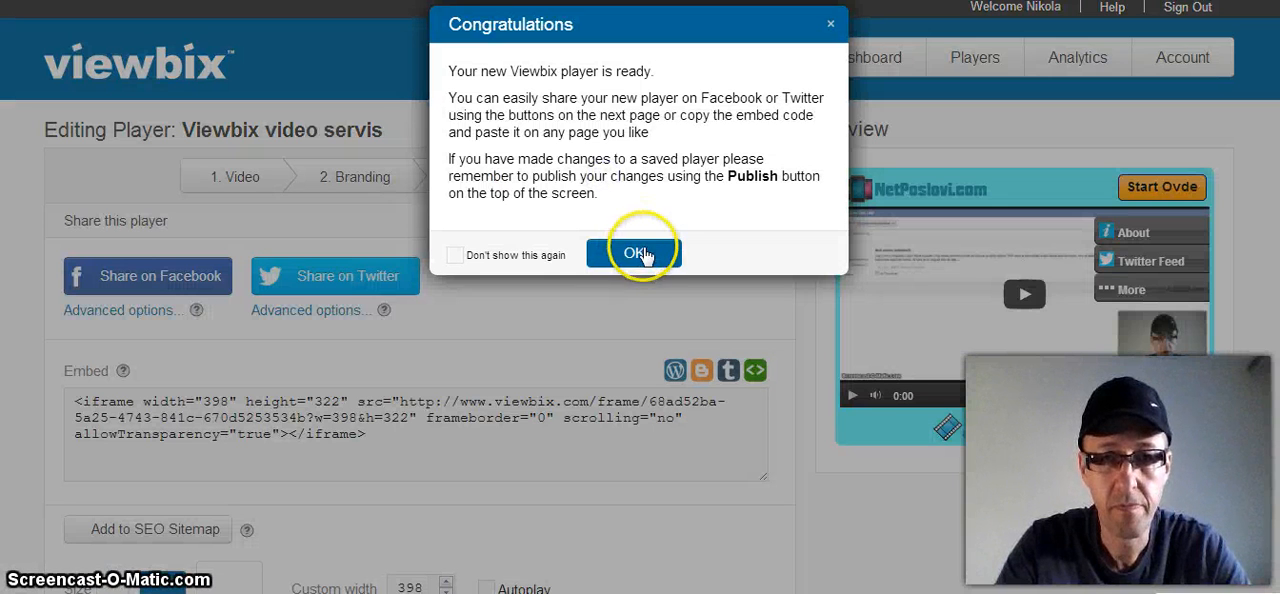
left_click(638, 254)
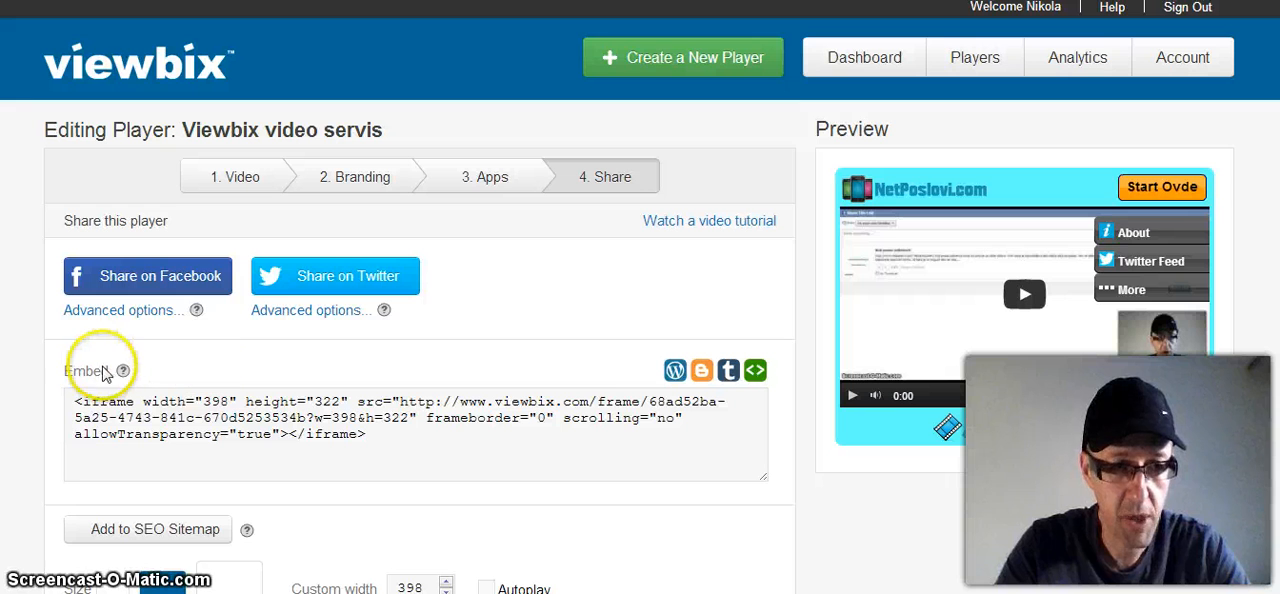
Step: Examine the player's embed code, size options and landing page link
left_click(72, 410)
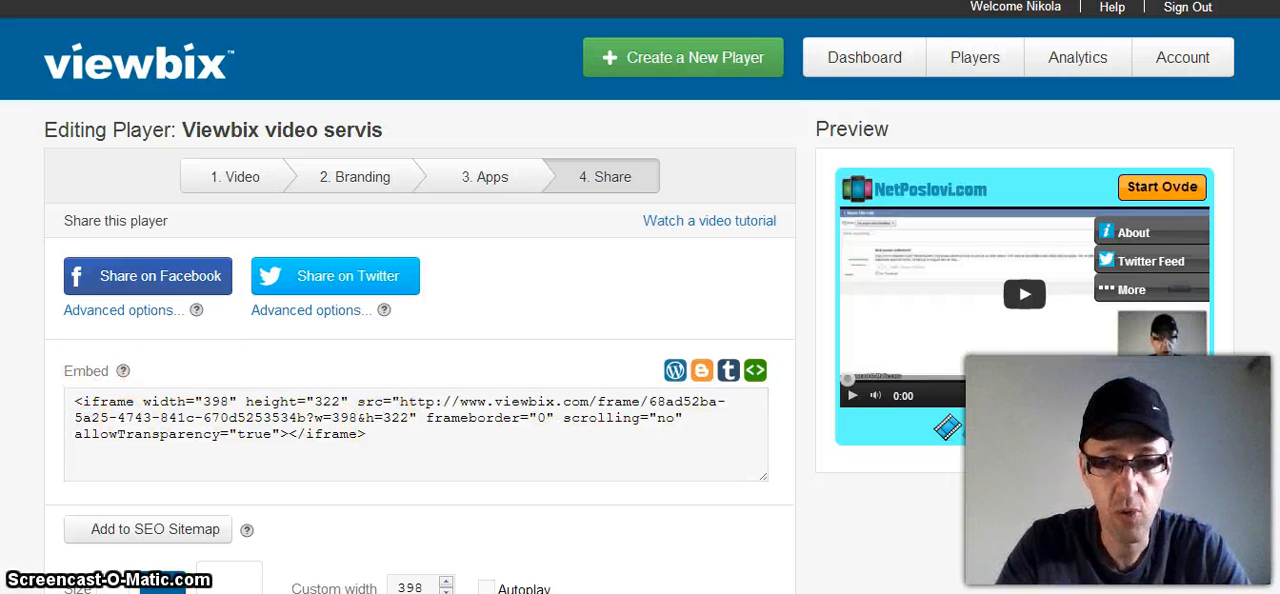
scroll(615, 460, "down", 2)
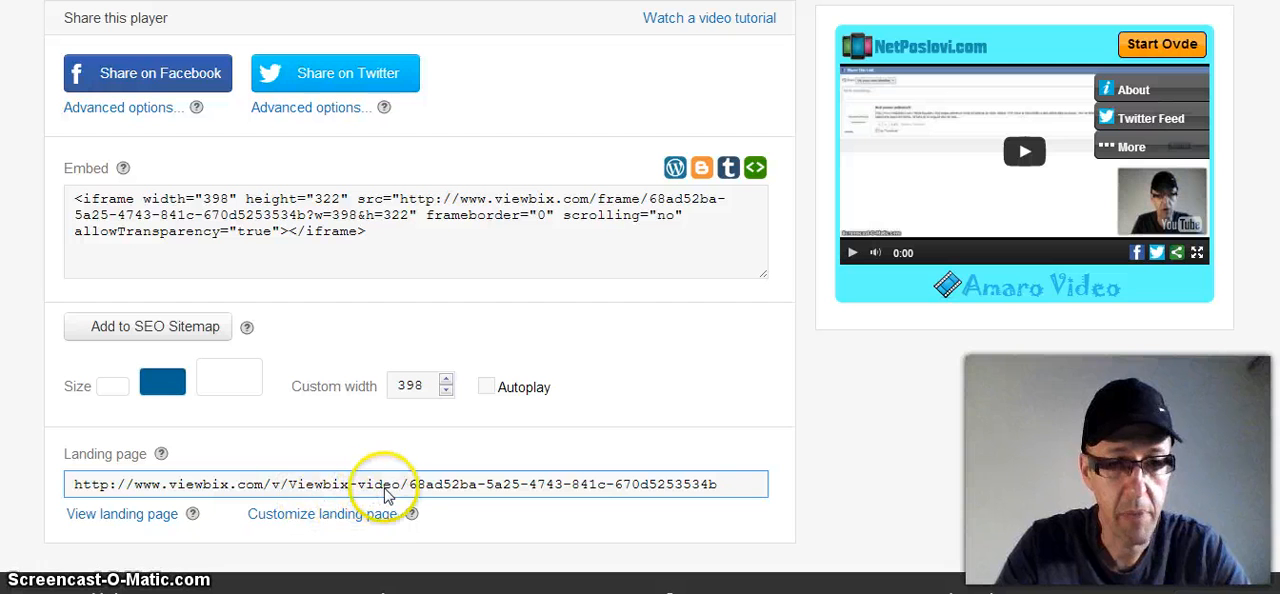
scroll(640, 300, "down", 1)
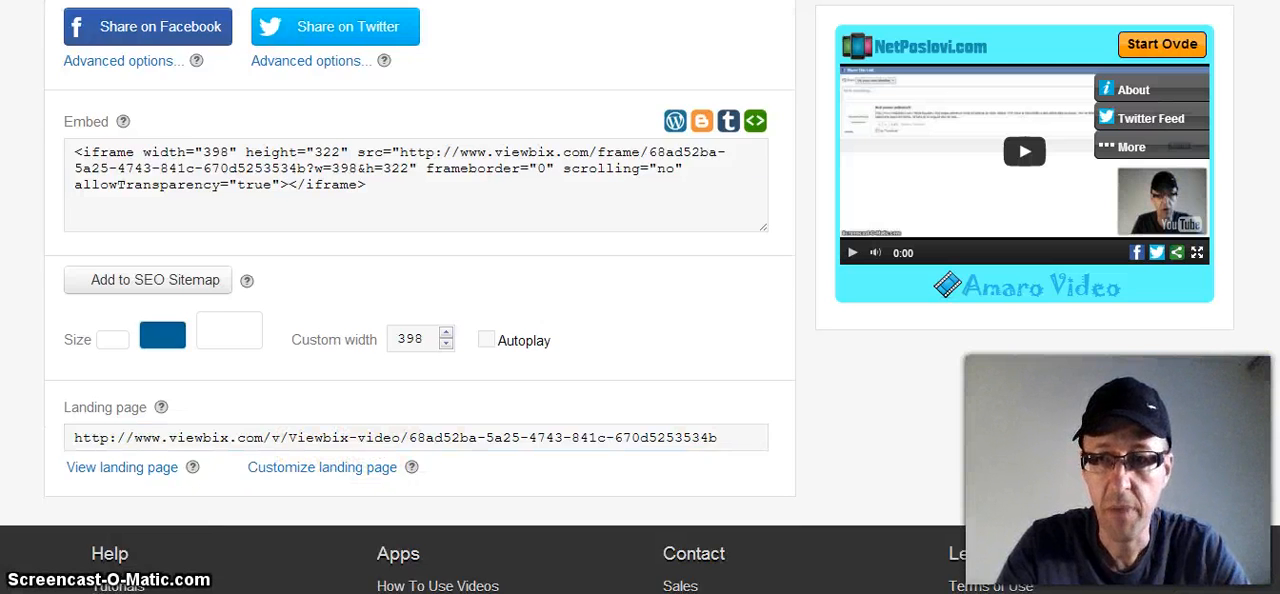
scroll(640, 300, "up", 3)
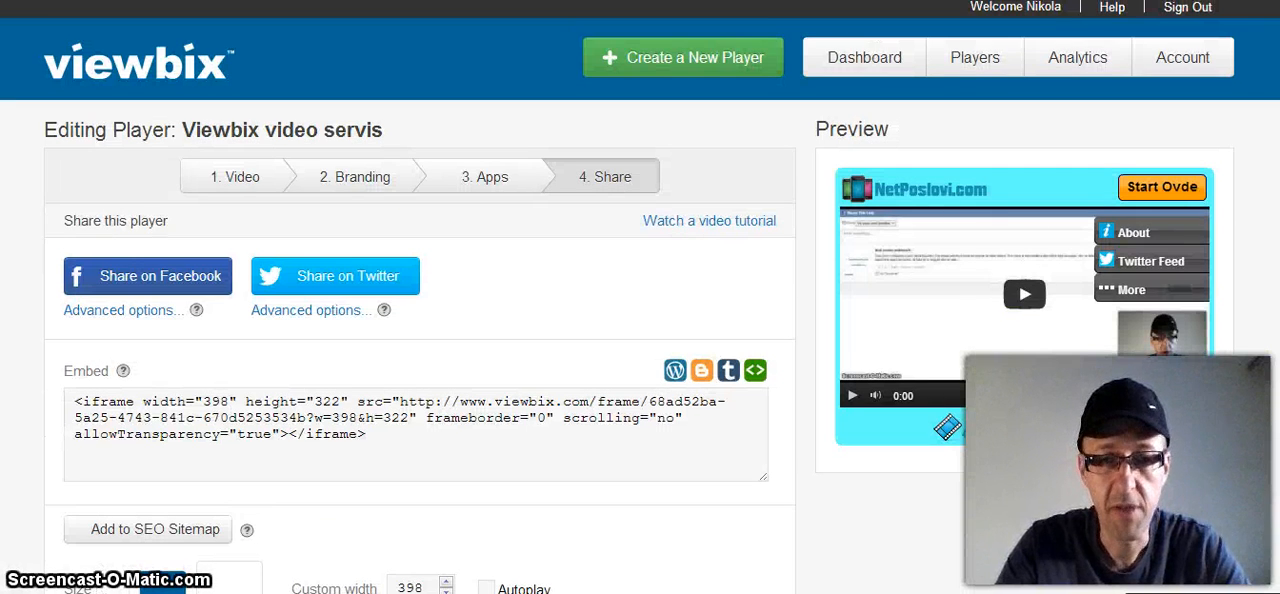